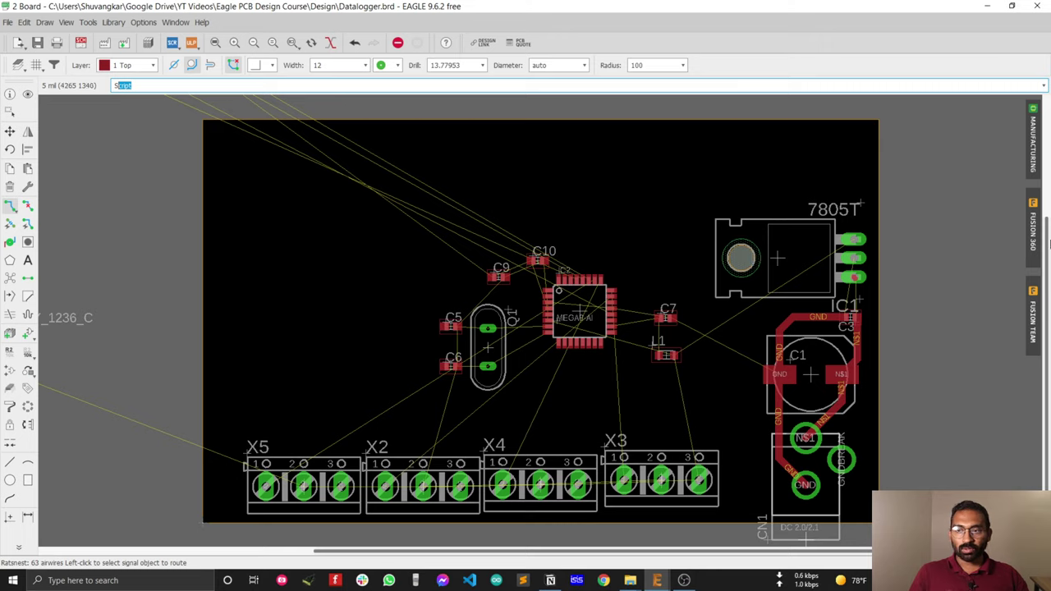
Start a Polygon on Layer 1 Top and edit its outline width, keeping it at 12
left_click(10, 268)
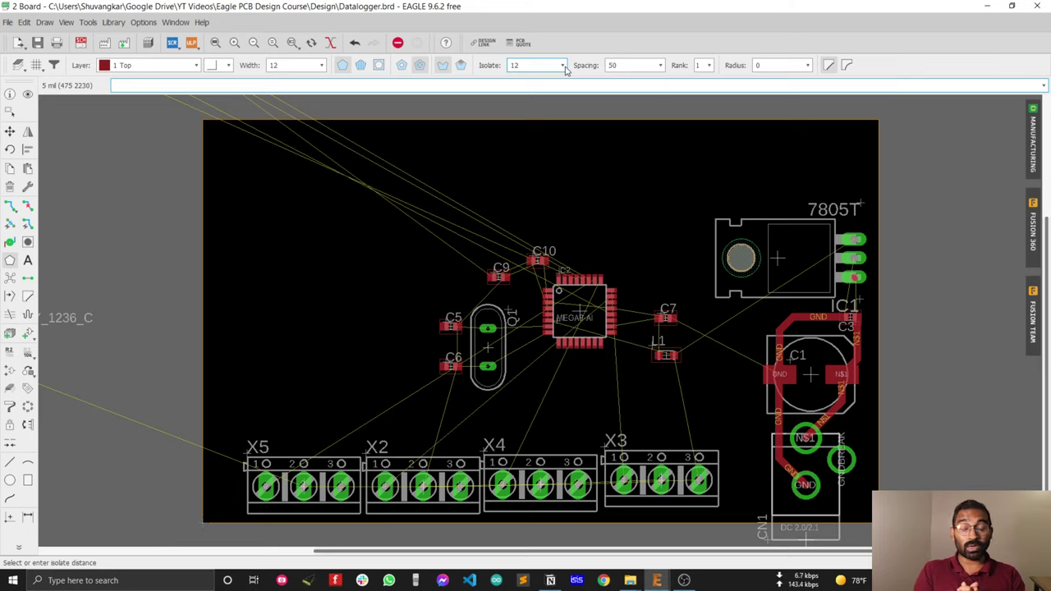
left_click(304, 66)
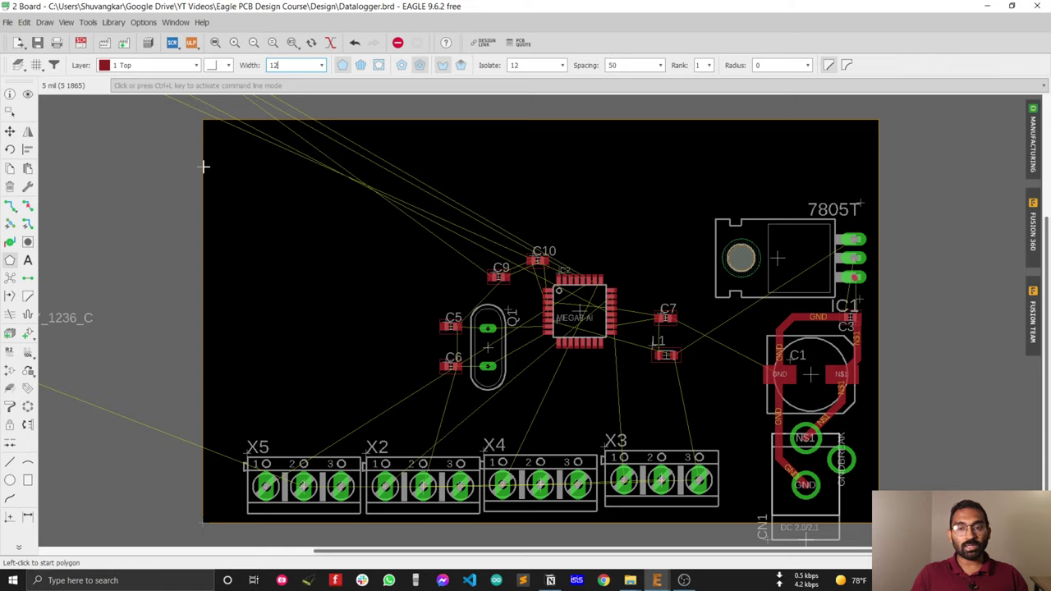
Anchor the polygon at the board's top-left corner, using right-angle bends after trying diagonal ones
left_click(205, 120)
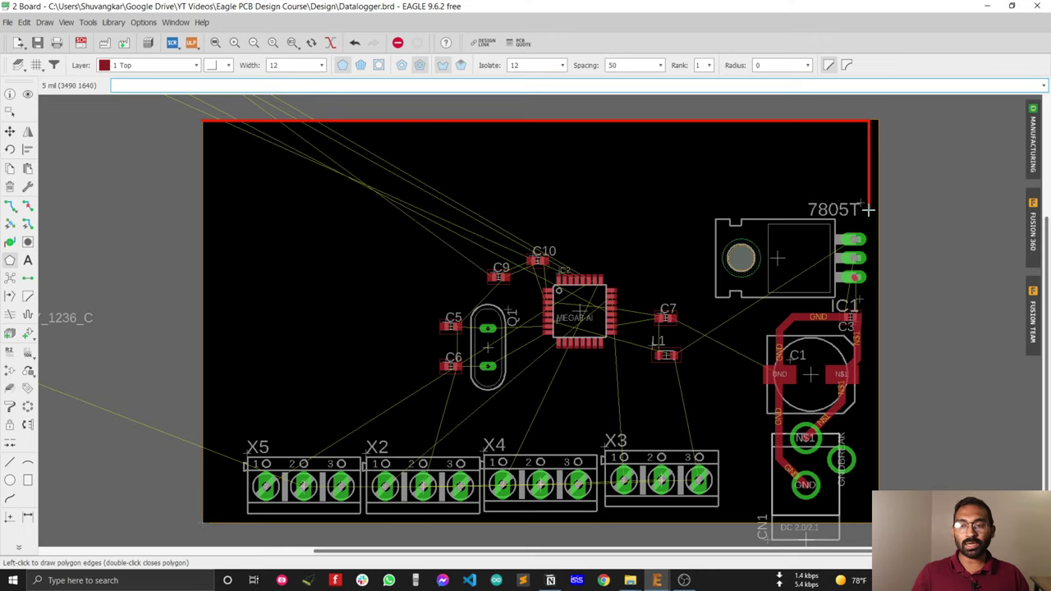
left_click(223, 66)
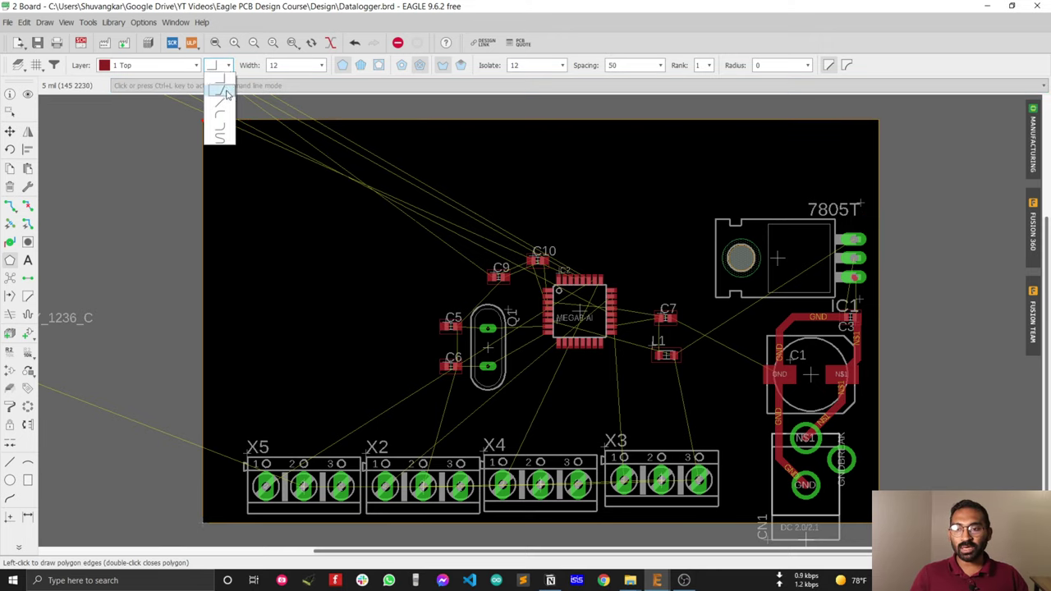
left_click(224, 92)
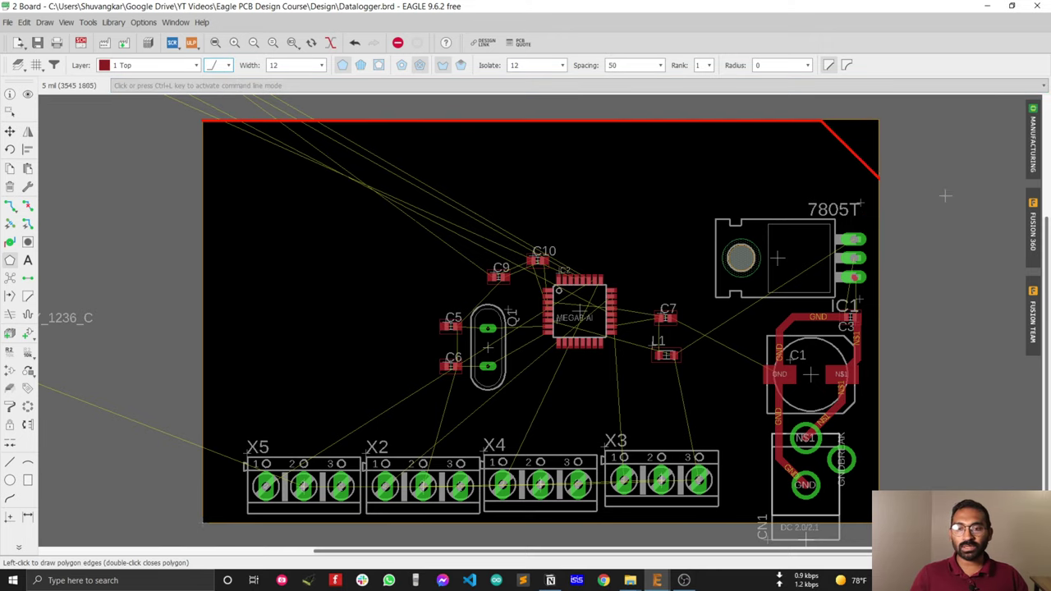
left_click(227, 67)
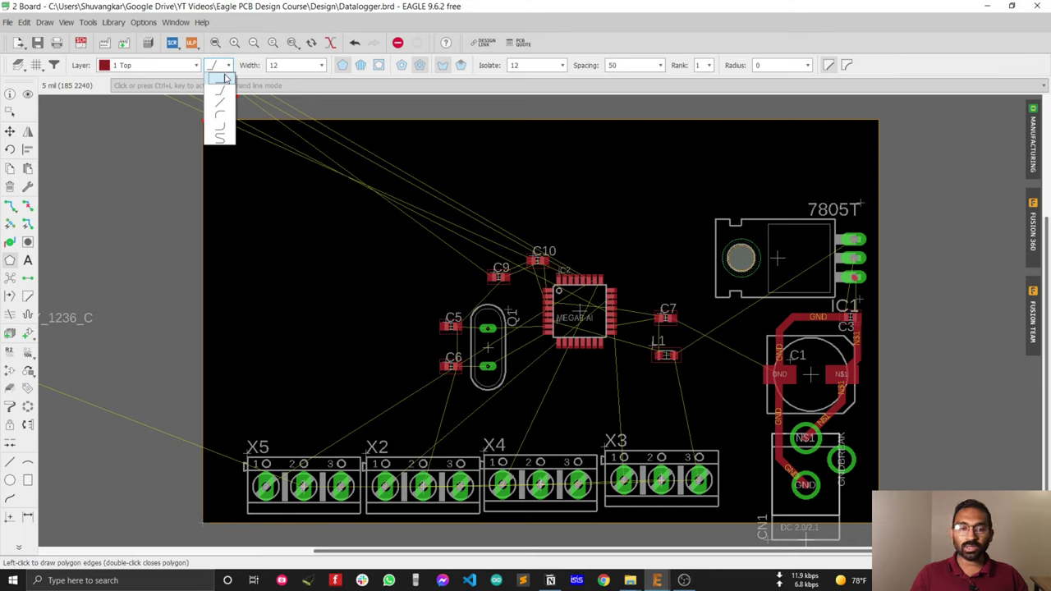
left_click(226, 78)
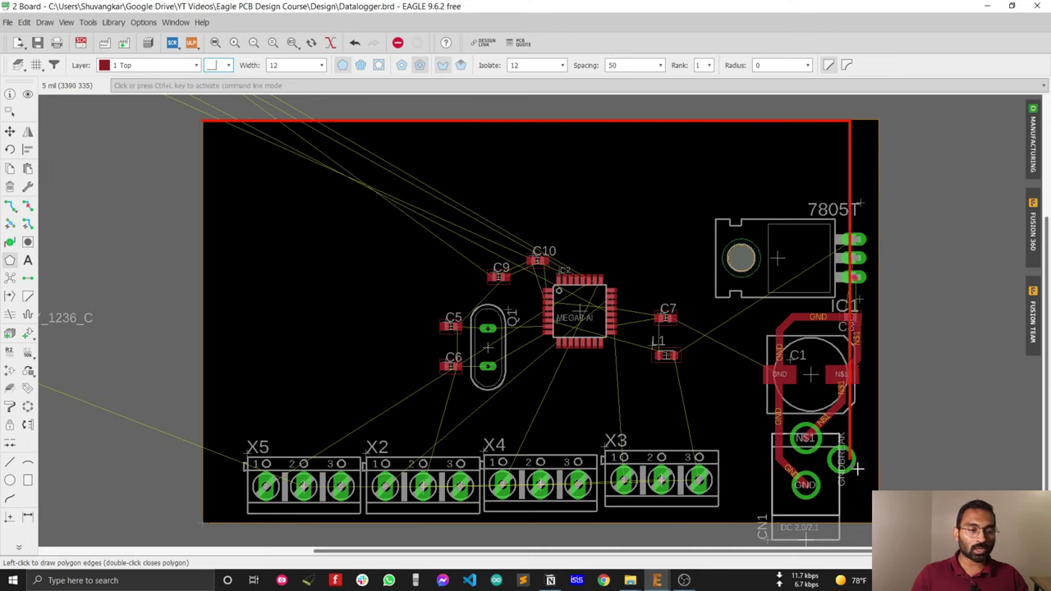
Trace the polygon around every board outline corner and close it at the top-left start
scroll(877, 526, "up", 2)
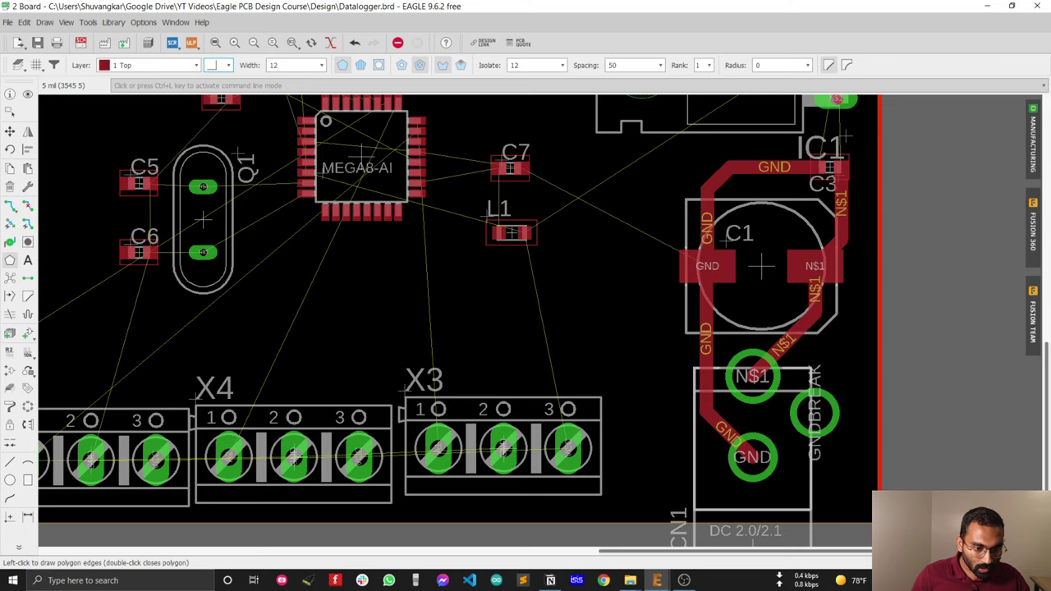
scroll(692, 497, "down", 5)
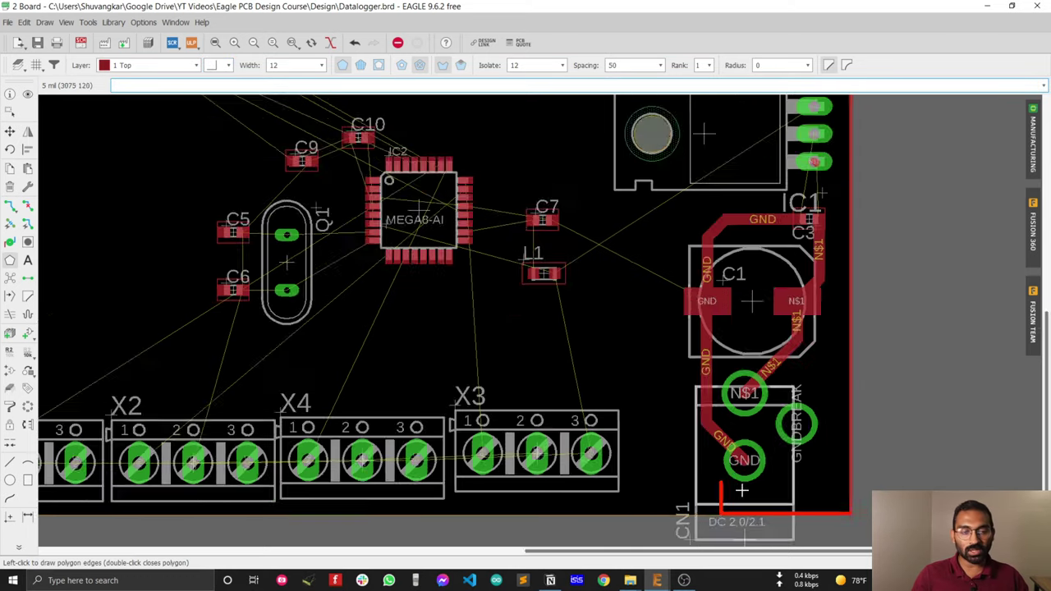
scroll(692, 497, "up", 2)
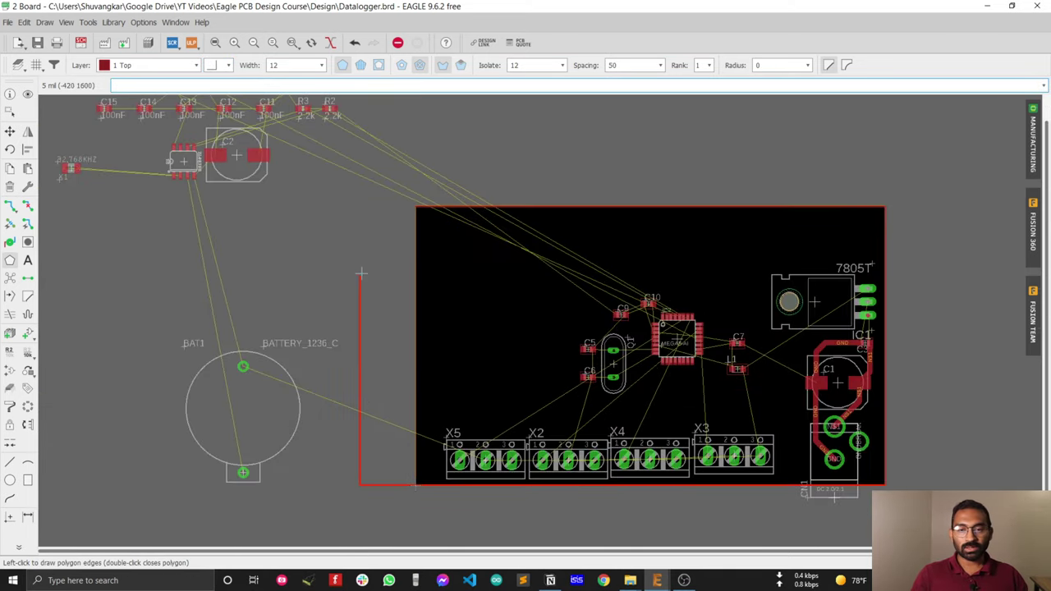
scroll(424, 211, "up", 2)
scroll(422, 212, "up", 2)
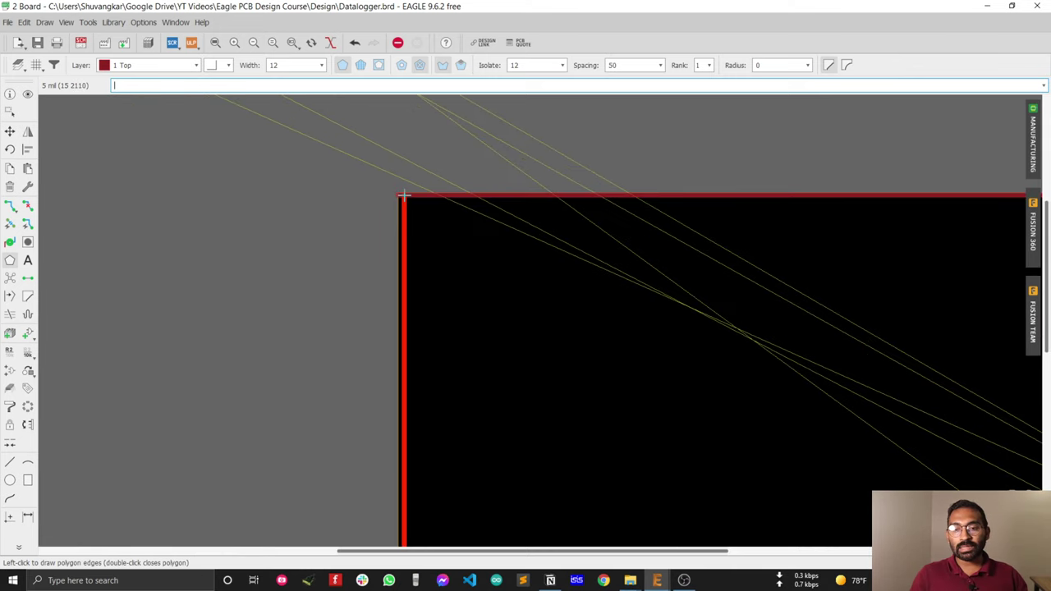
scroll(404, 197, "up", 3)
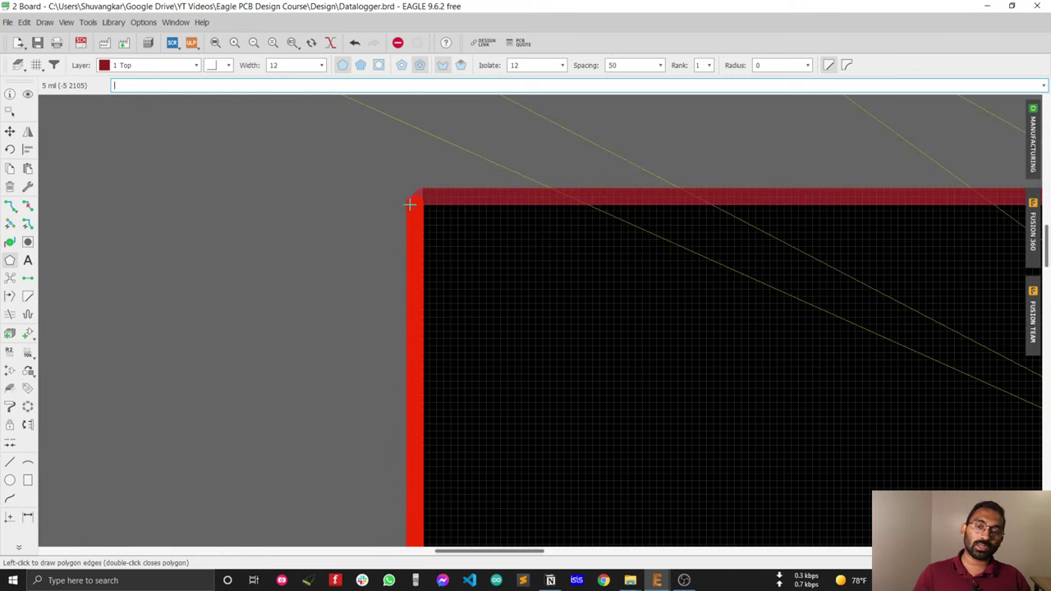
scroll(396, 214, "up", 3)
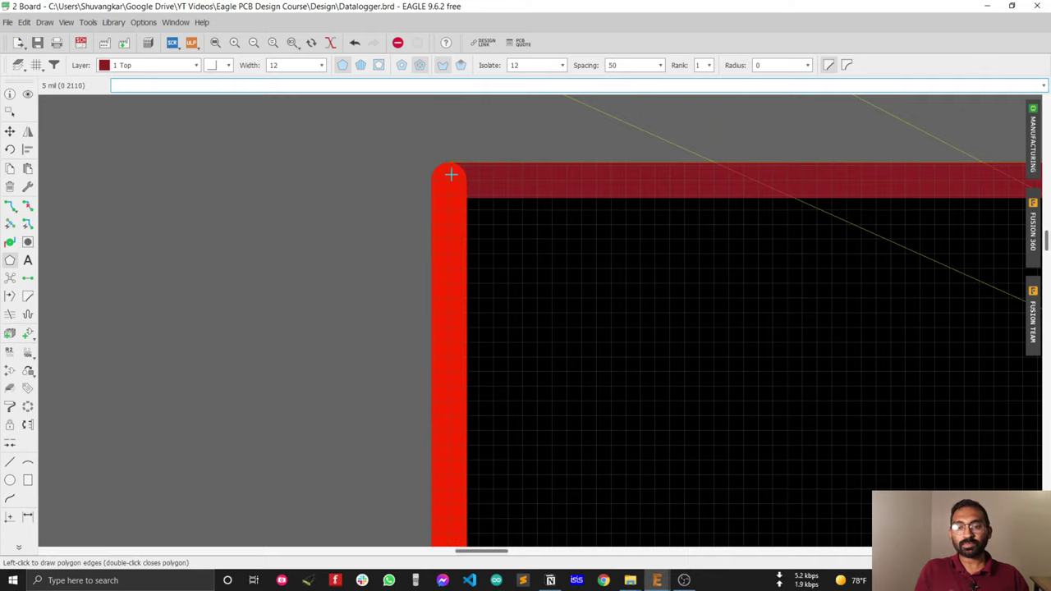
scroll(452, 172, "up", 3)
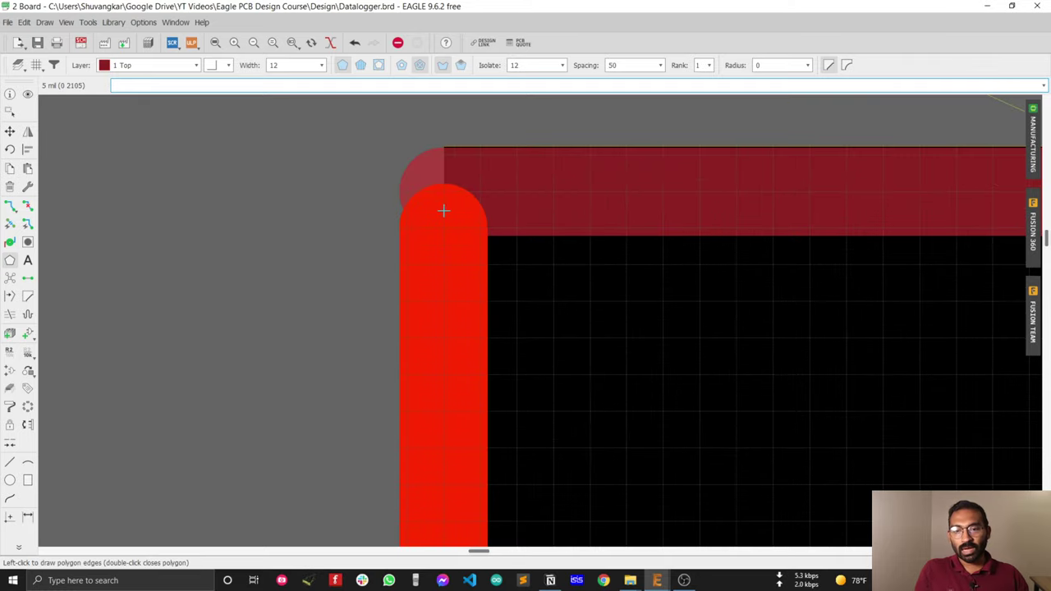
scroll(441, 189, "up", 3)
scroll(420, 318, "down", 4)
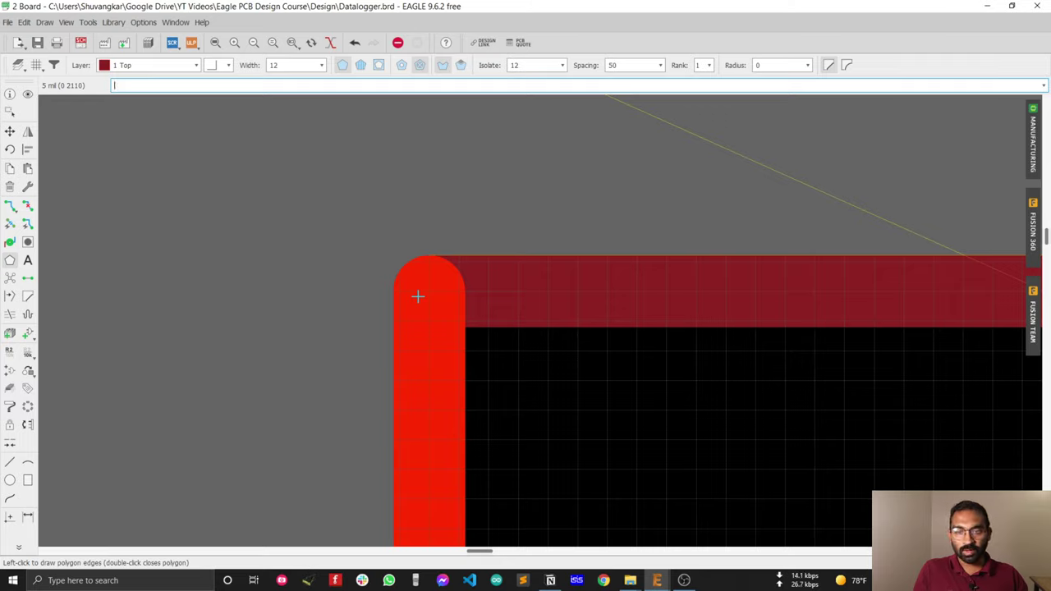
double_click(421, 290)
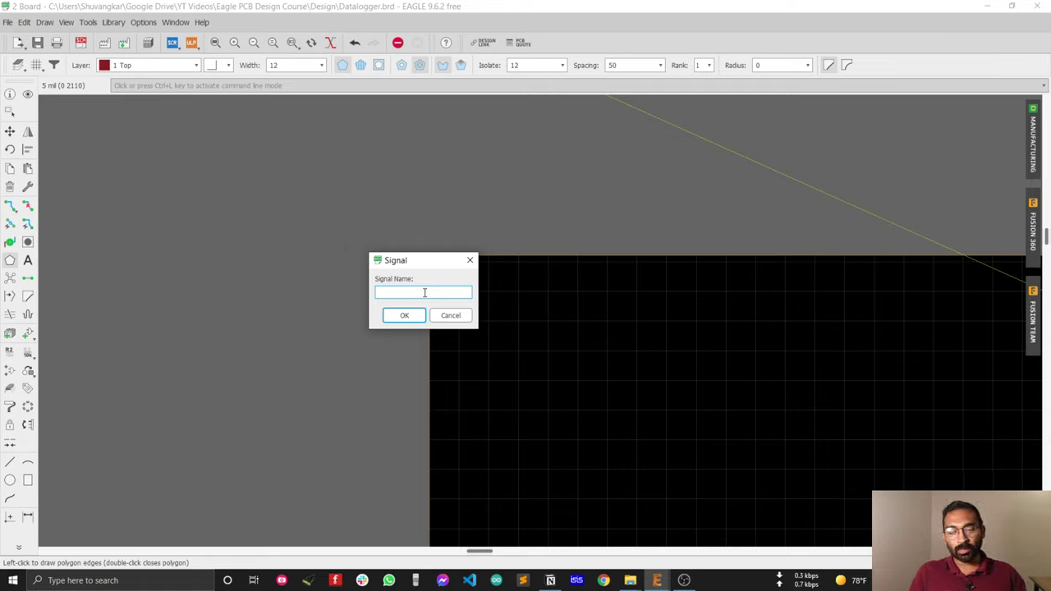
Name the polygon's signal GND and confirm it
type("GND")
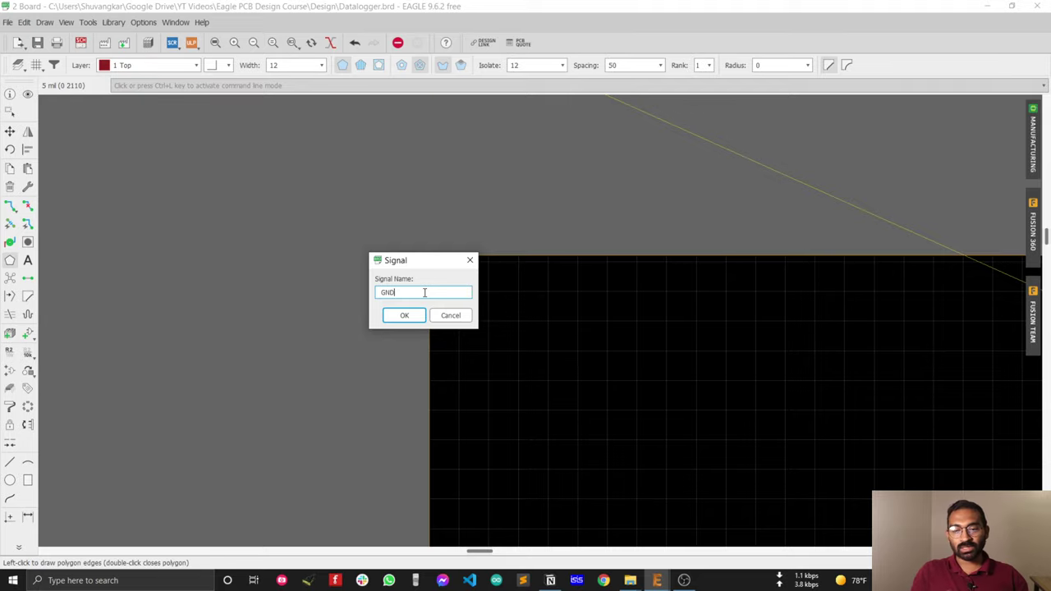
left_click(410, 318)
scroll(359, 267, "down", 6)
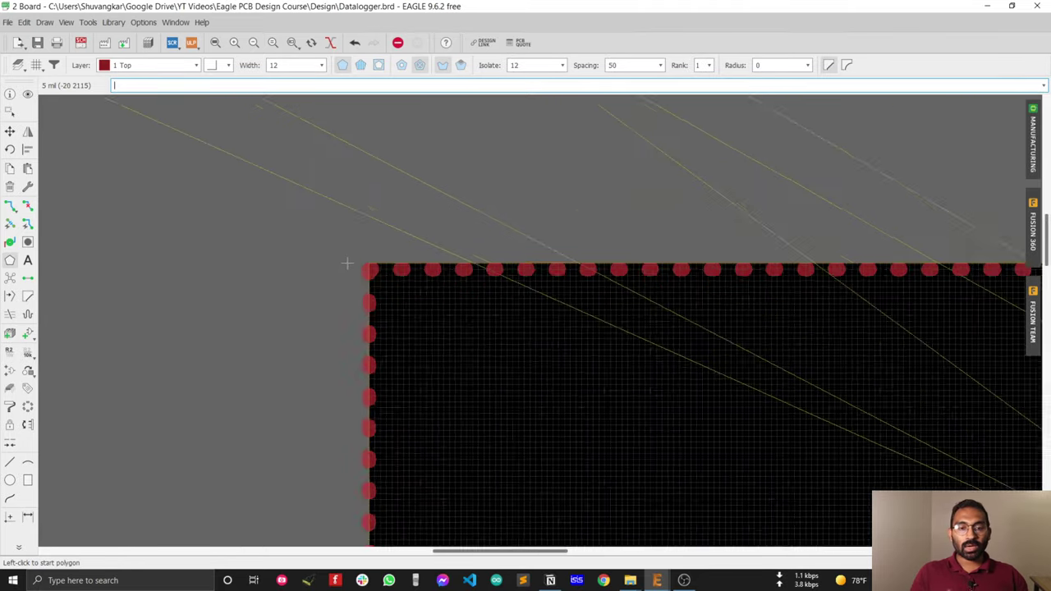
scroll(351, 454, "up", 4)
scroll(333, 396, "up", 3)
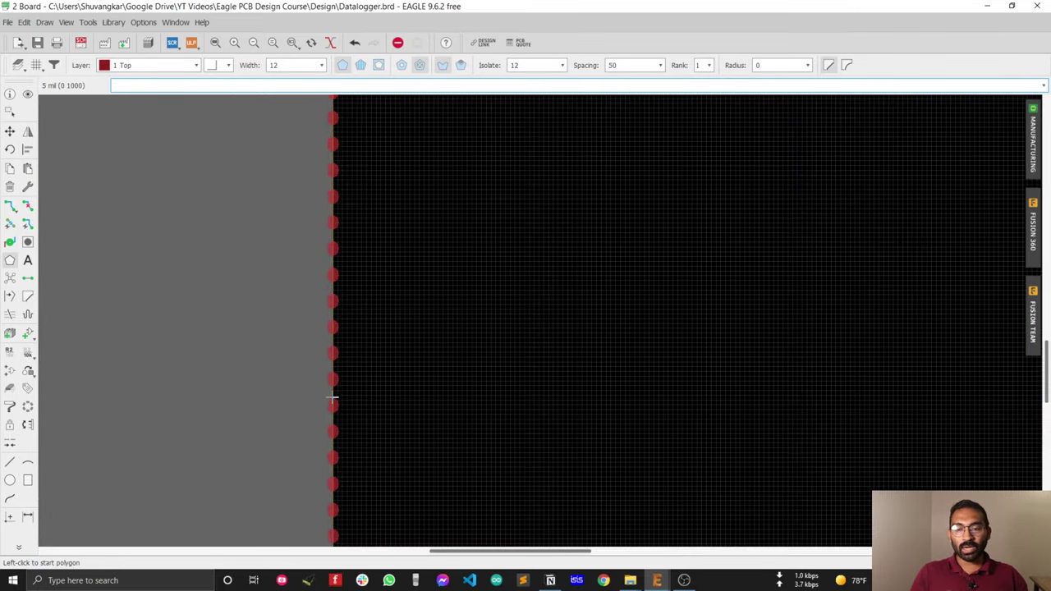
scroll(295, 402, "down", 2)
scroll(296, 401, "down", 4)
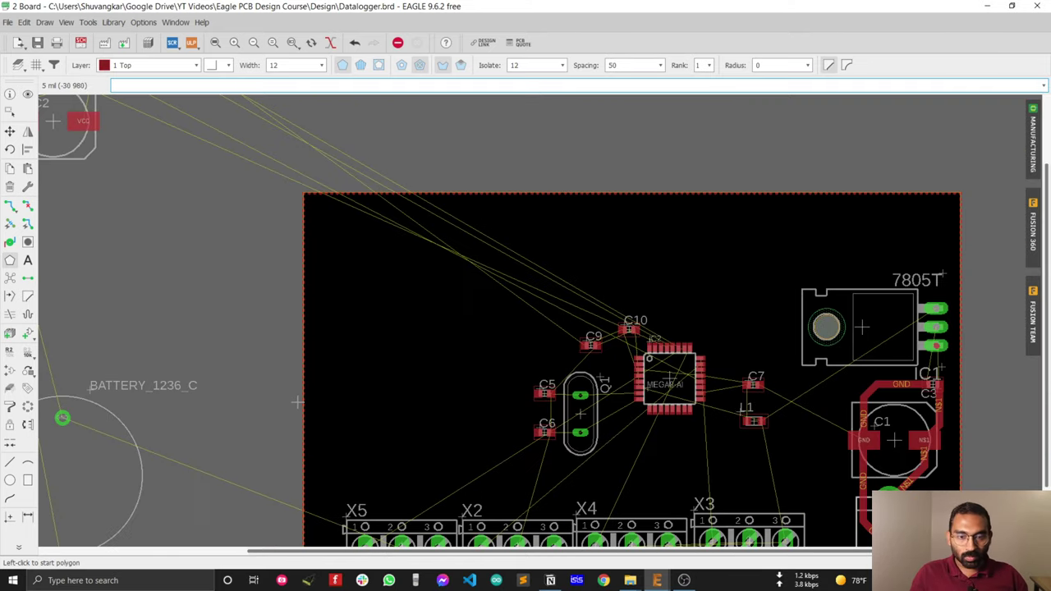
scroll(464, 231, "up", 5)
scroll(465, 232, "up", 1)
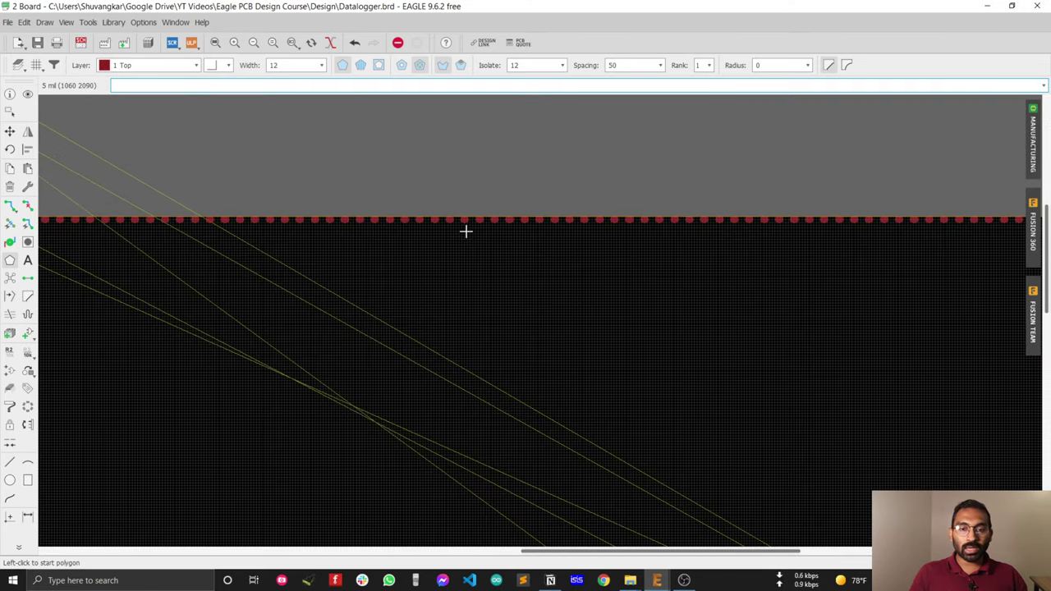
scroll(481, 238, "down", 5)
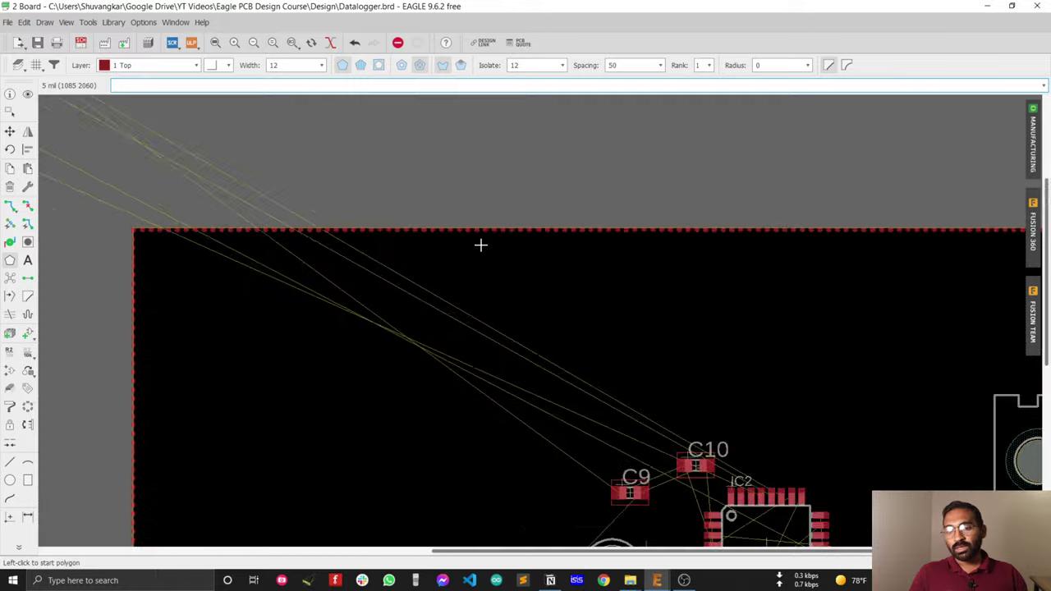
scroll(432, 275, "down", 1)
scroll(432, 274, "down", 1)
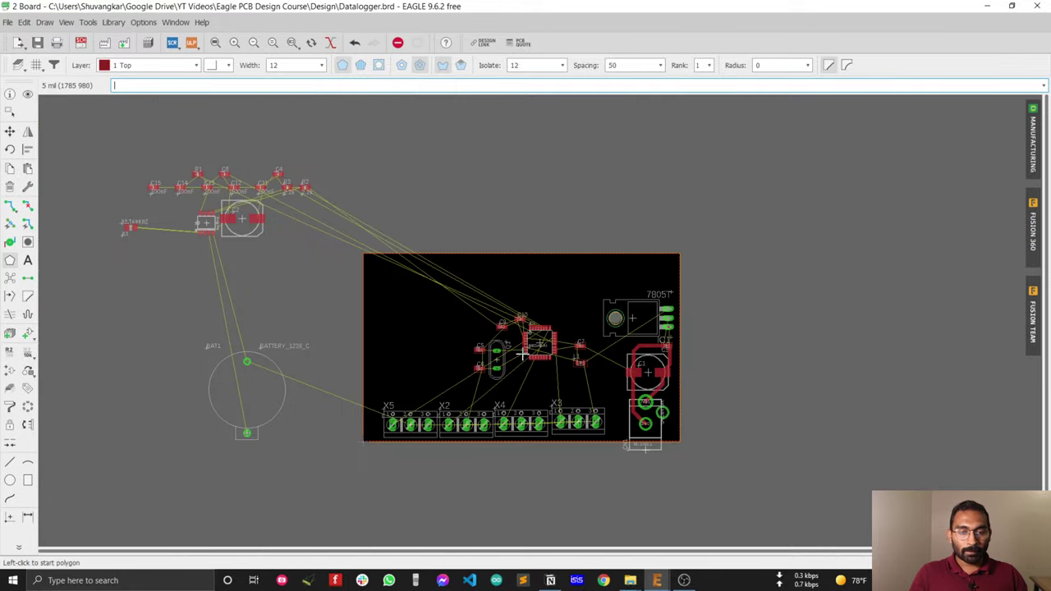
scroll(545, 362, "up", 2)
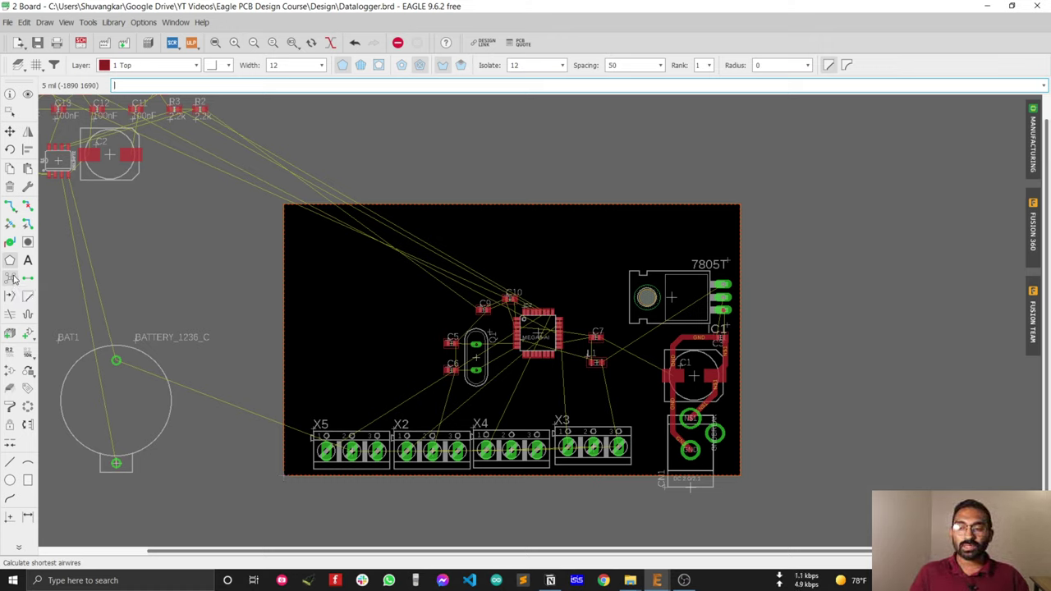
Run Ratsnest to pour the GND copper fill across the top layer
left_click(12, 281)
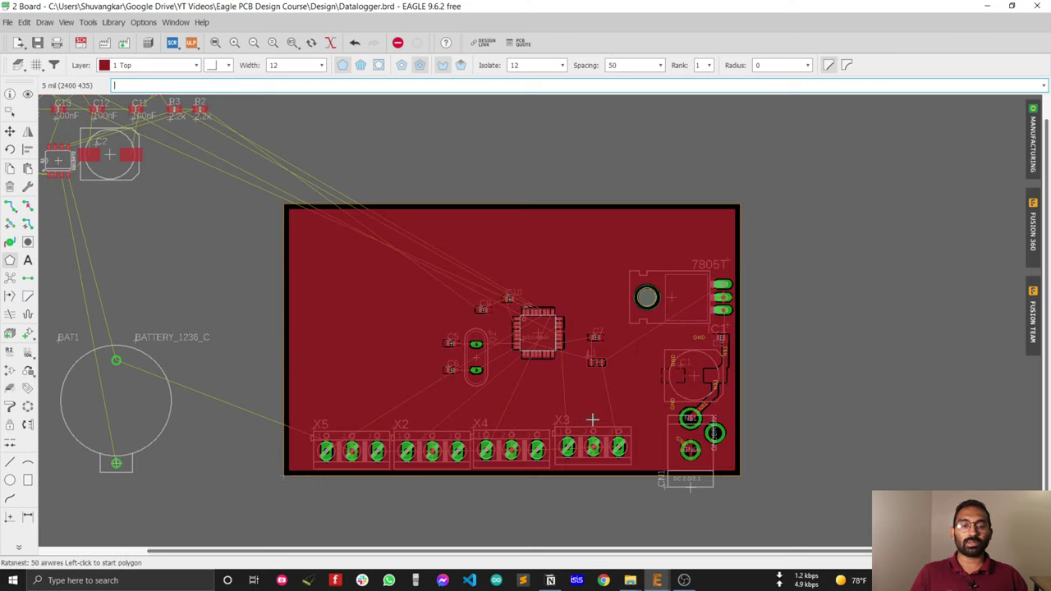
scroll(714, 397, "up", 5)
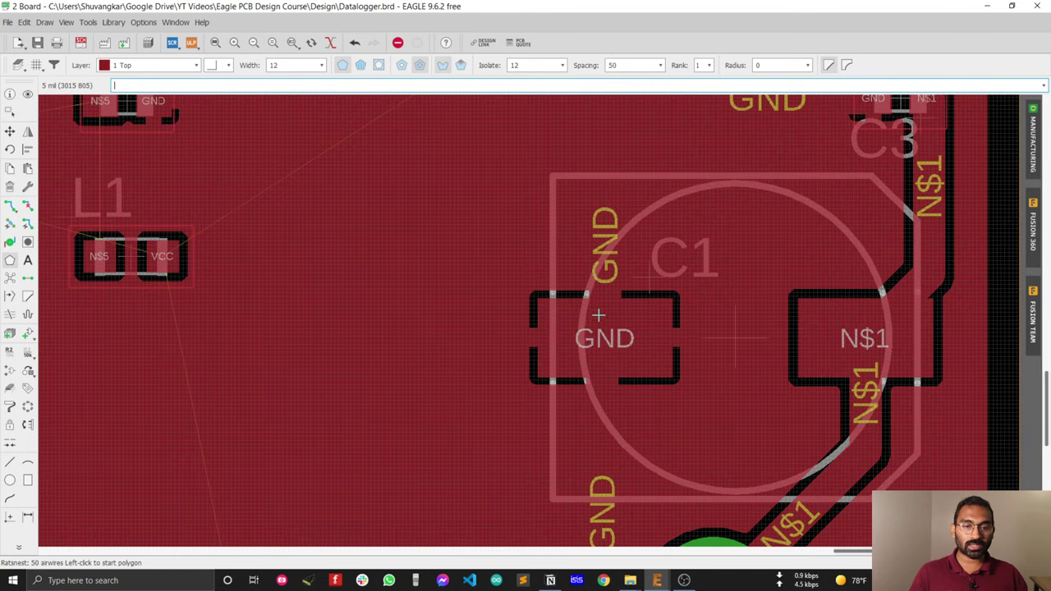
scroll(640, 274, "down", 2)
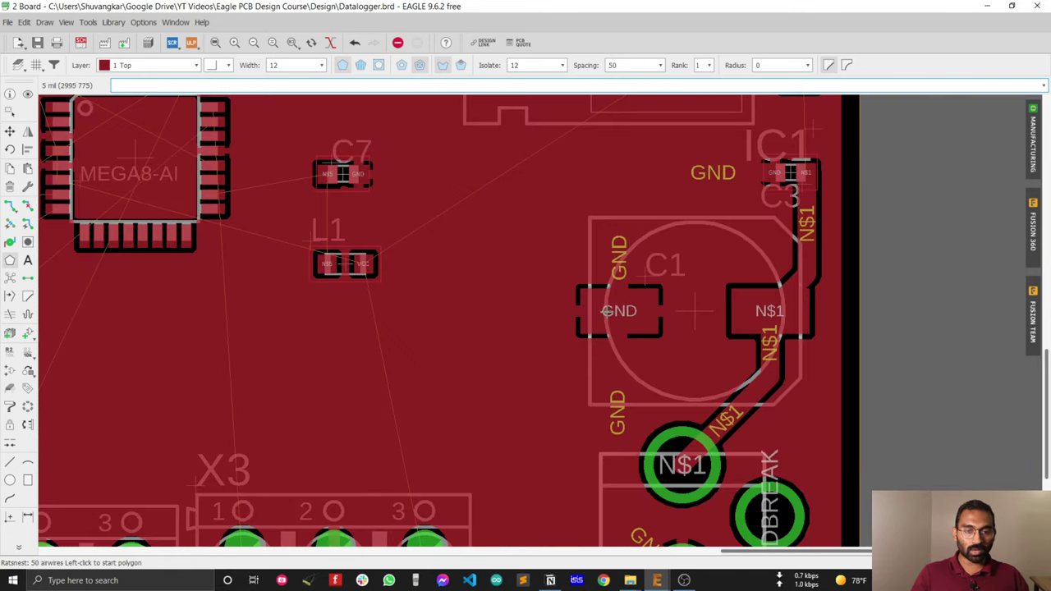
scroll(632, 284, "up", 2)
scroll(628, 326, "down", 4)
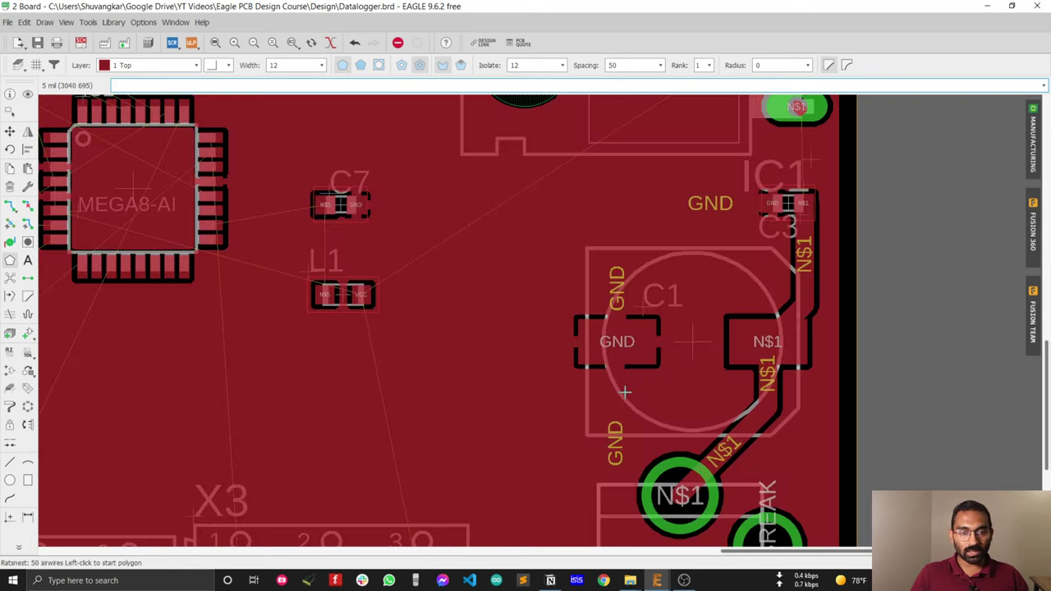
scroll(522, 461, "up", 4)
scroll(521, 461, "down", 2)
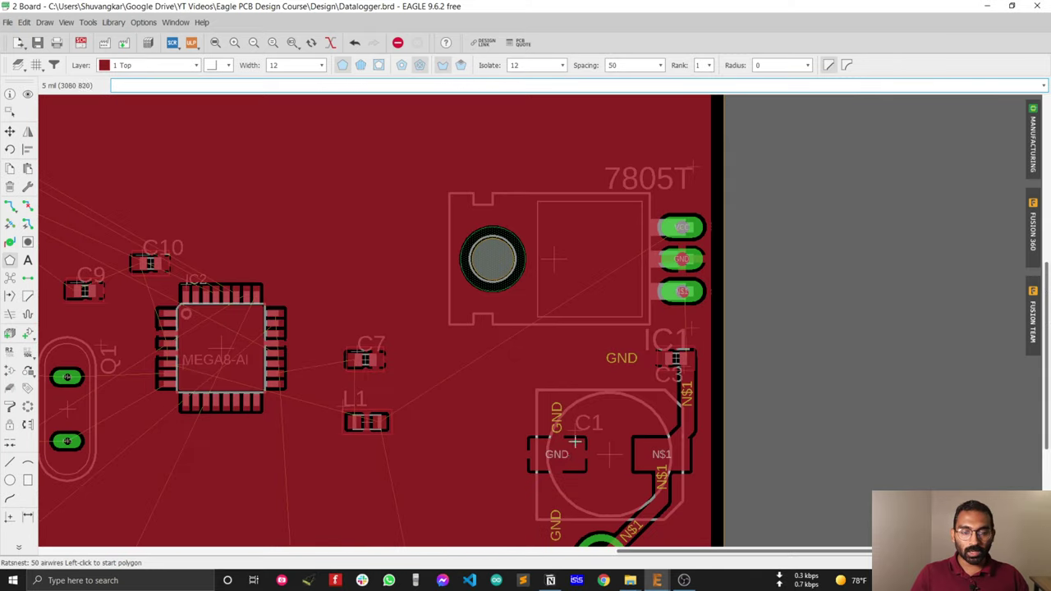
scroll(683, 258, "up", 4)
scroll(690, 256, "down", 3)
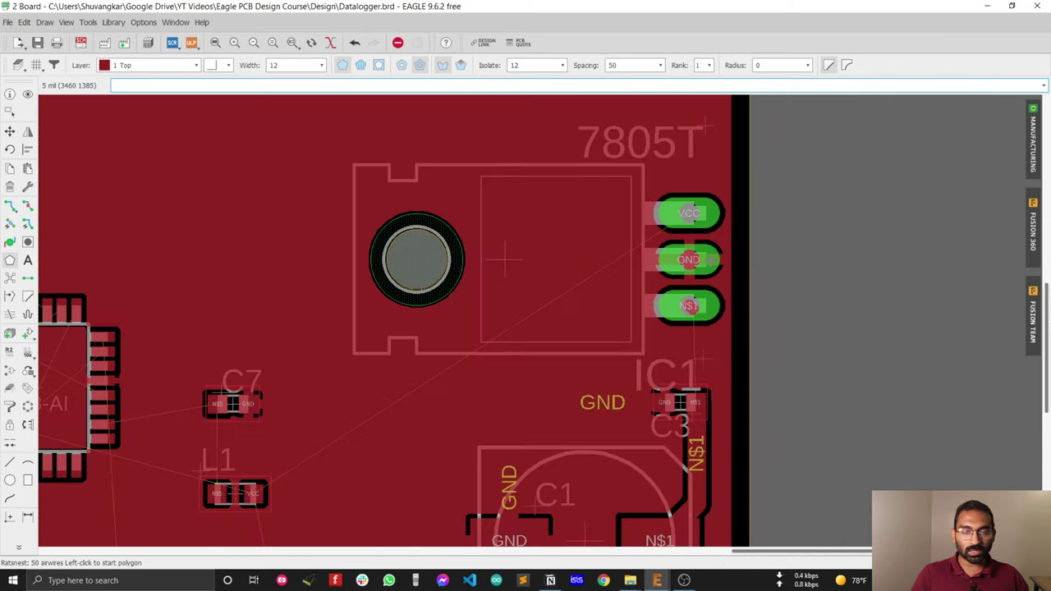
Zoom around the poured board to inspect pad clearances and thermal connections
scroll(452, 304, "up", 2)
scroll(542, 279, "up", 3)
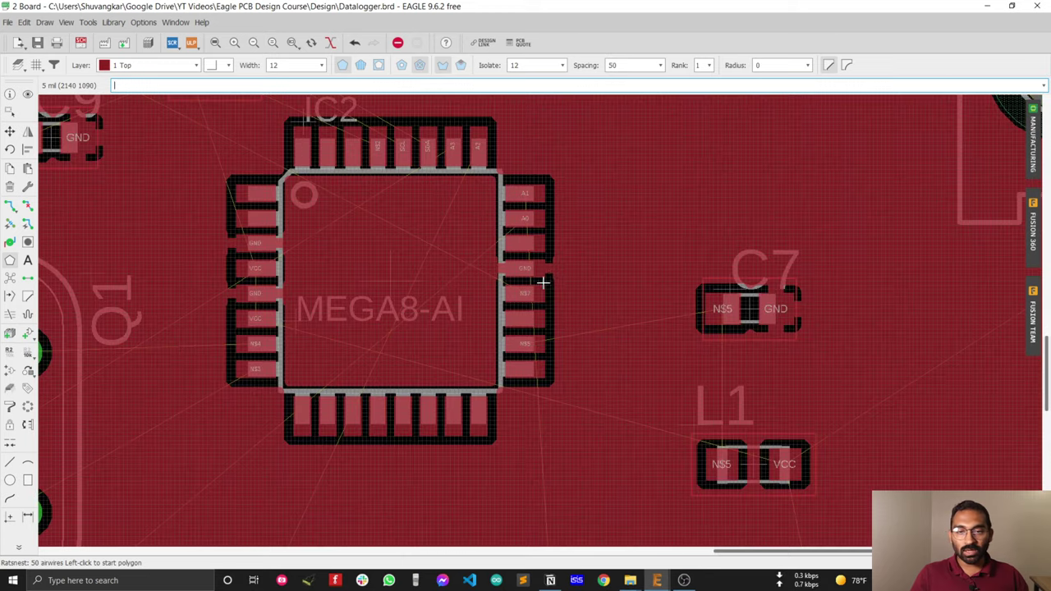
scroll(530, 267, "down", 1)
scroll(529, 267, "down", 5)
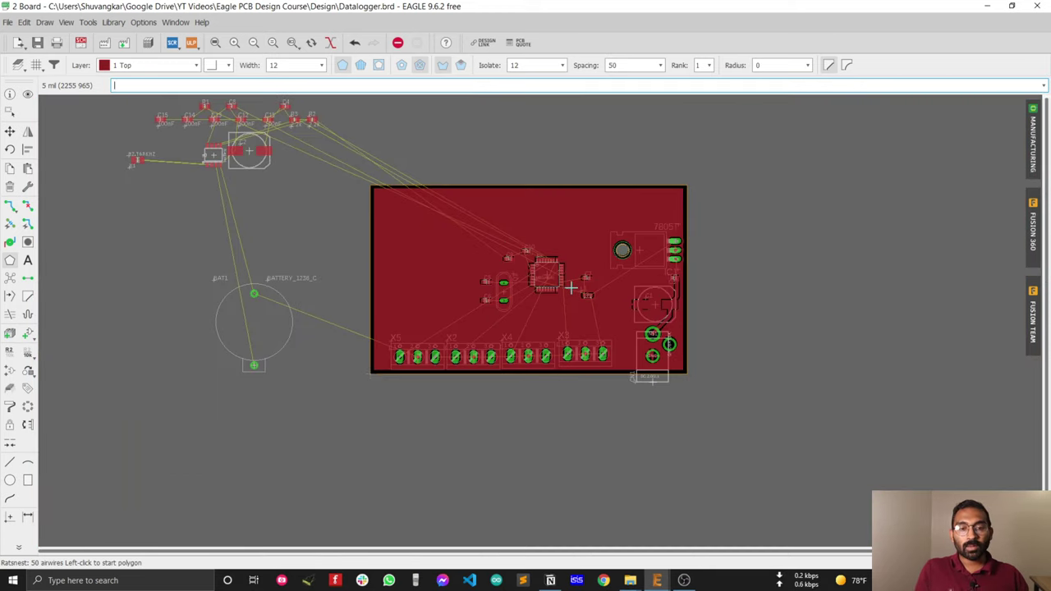
scroll(554, 333, "down", 2)
scroll(546, 306, "up", 1)
scroll(551, 307, "up", 1)
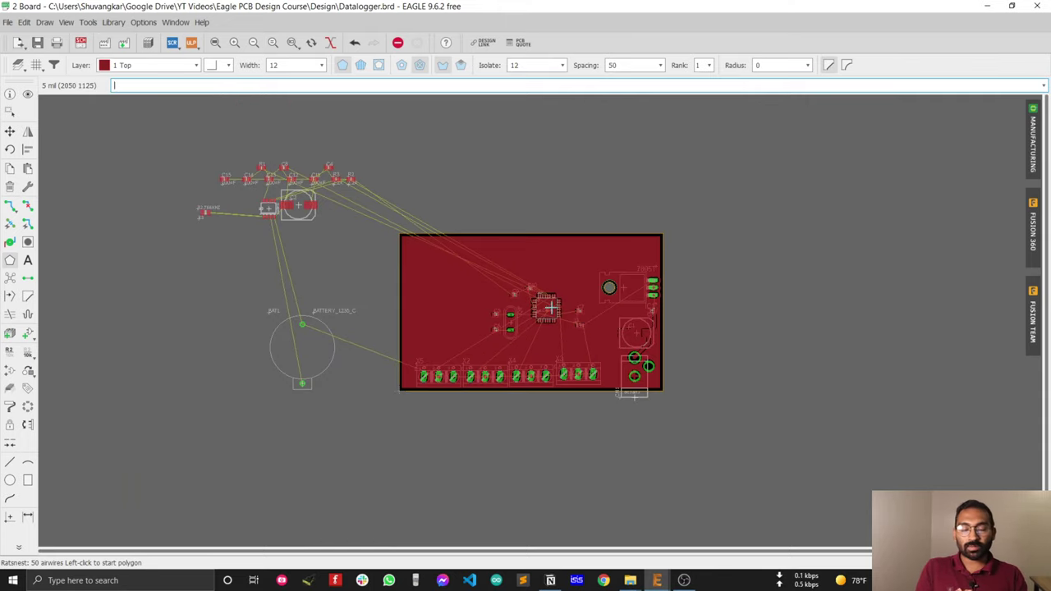
scroll(550, 308, "up", 3)
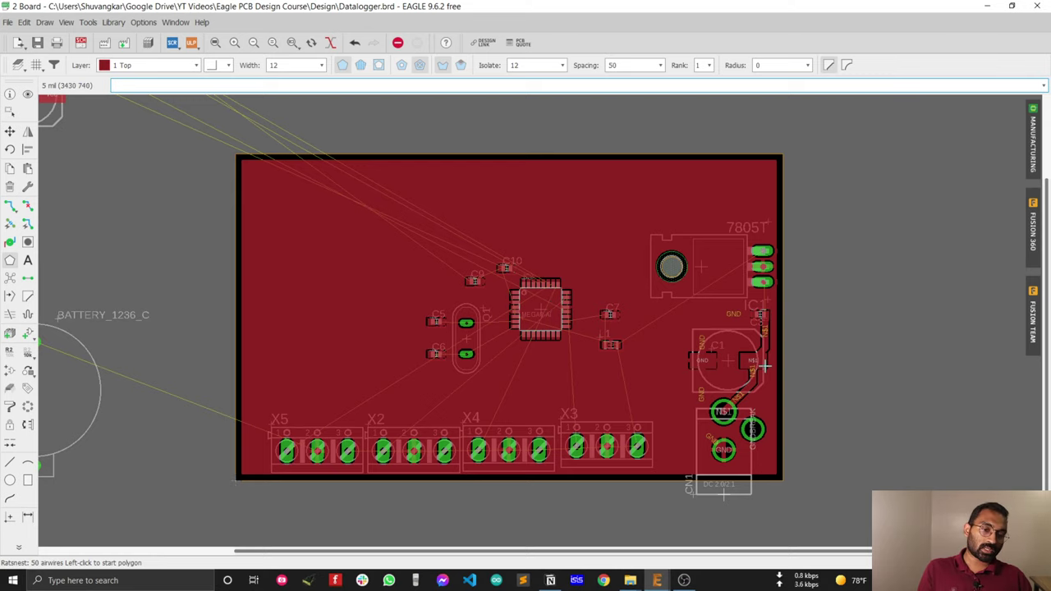
scroll(765, 366, "up", 2)
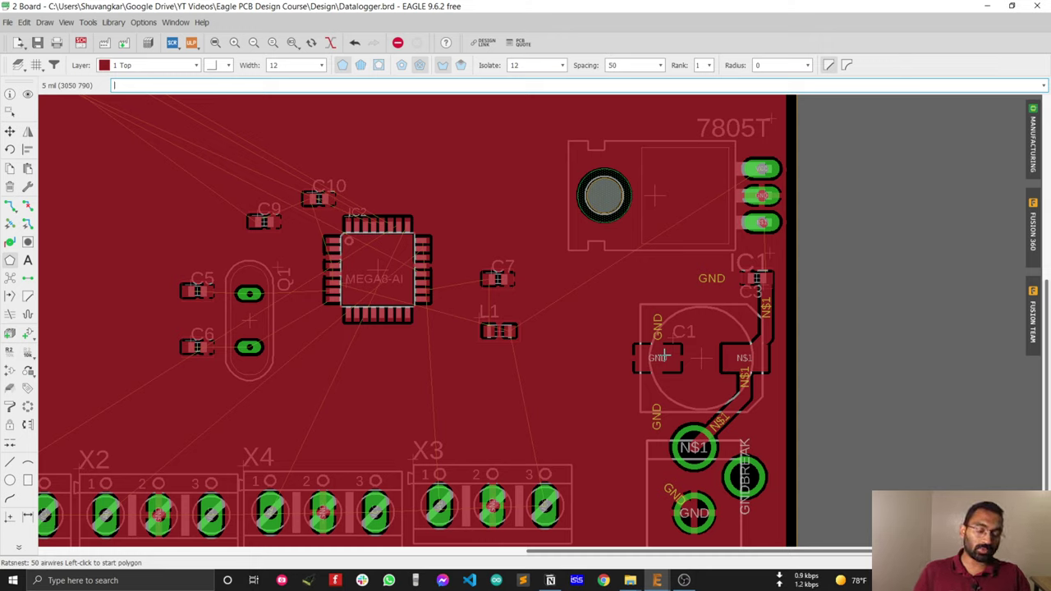
scroll(762, 350, "down", 4)
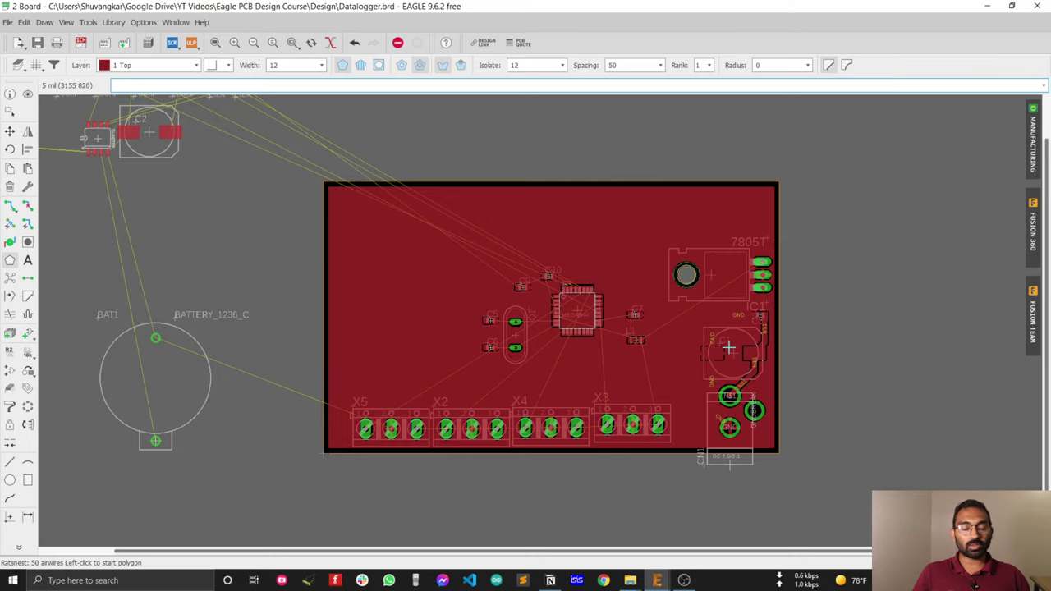
scroll(728, 348, "up", 5)
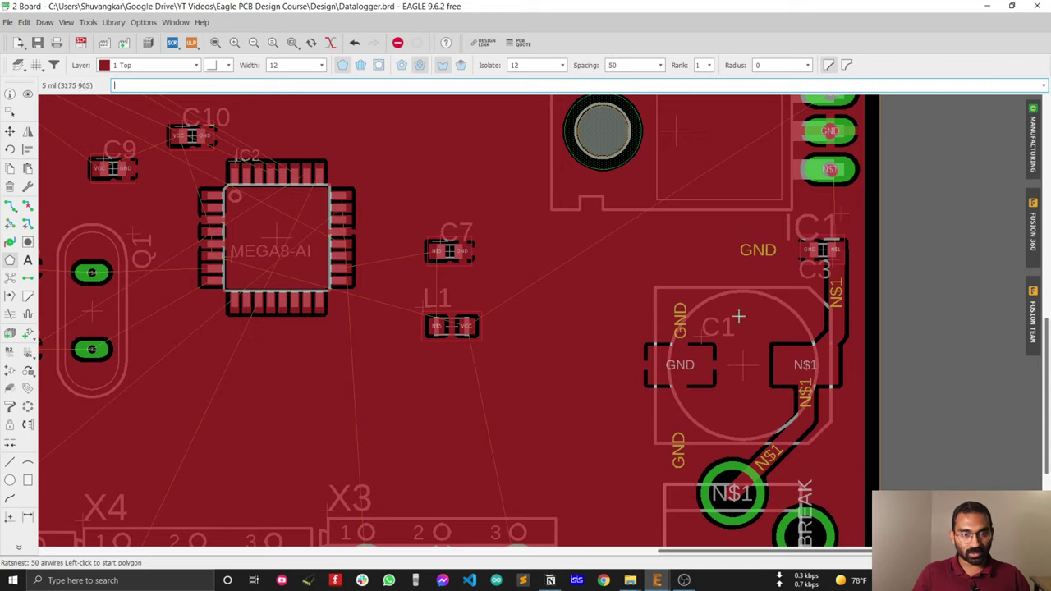
scroll(698, 325, "down", 5)
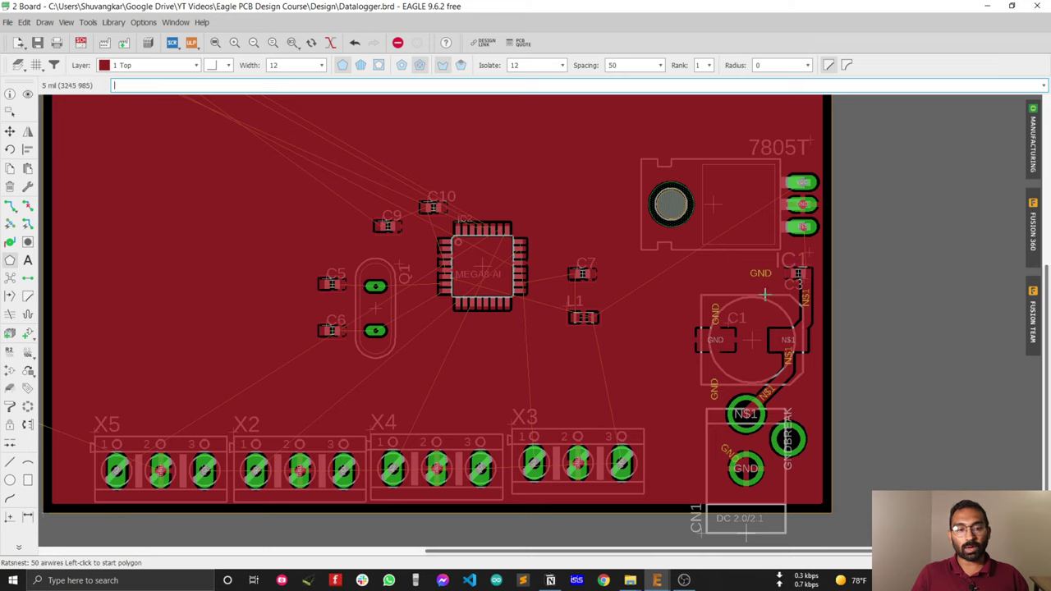
scroll(714, 348, "up", 3)
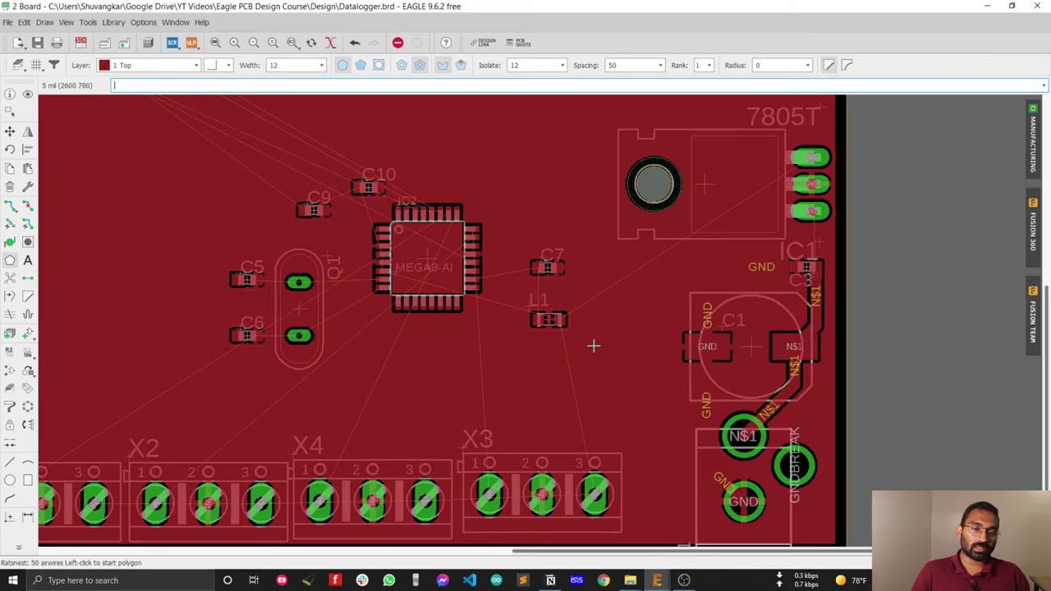
scroll(661, 359, "down", 3)
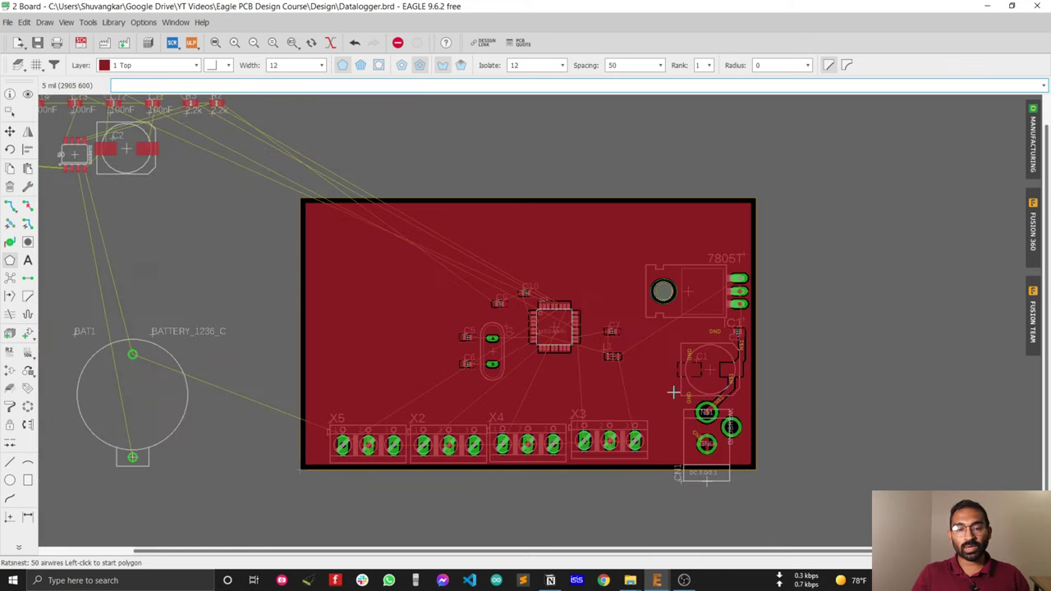